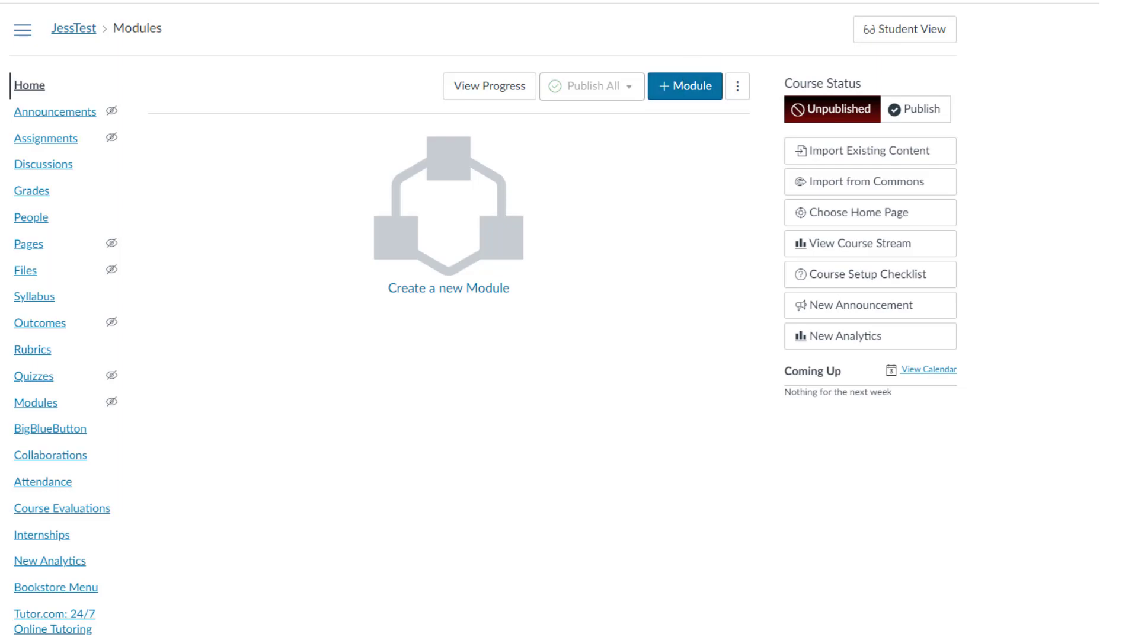
Copy course number 32620 from the Introduction to Business course's address bar.
left_click(764, 2)
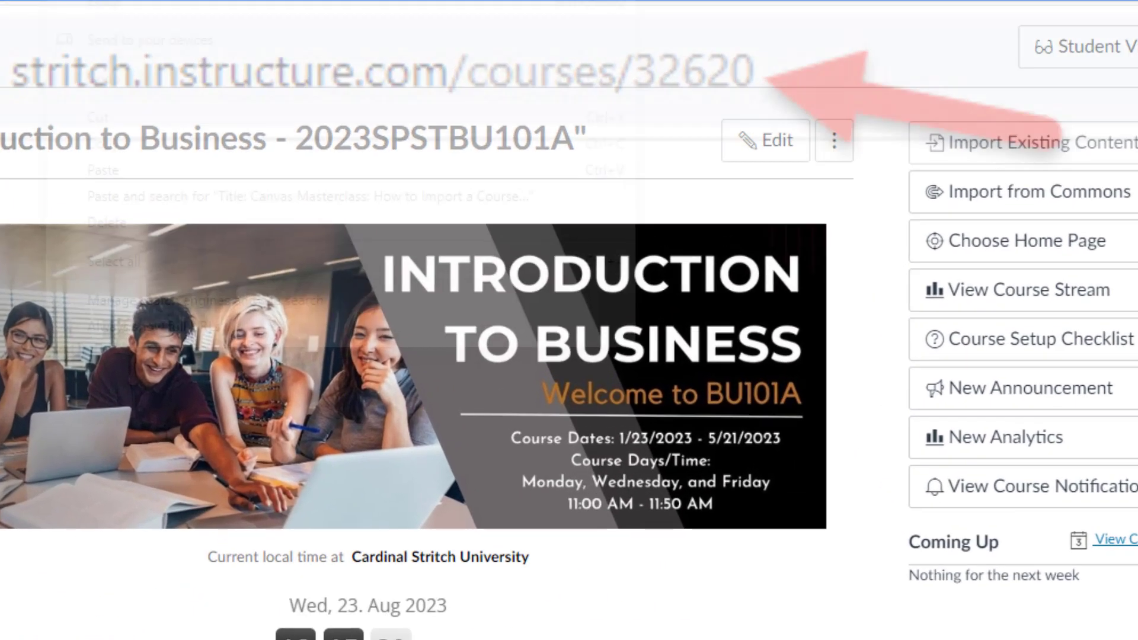
right_click(261, 2)
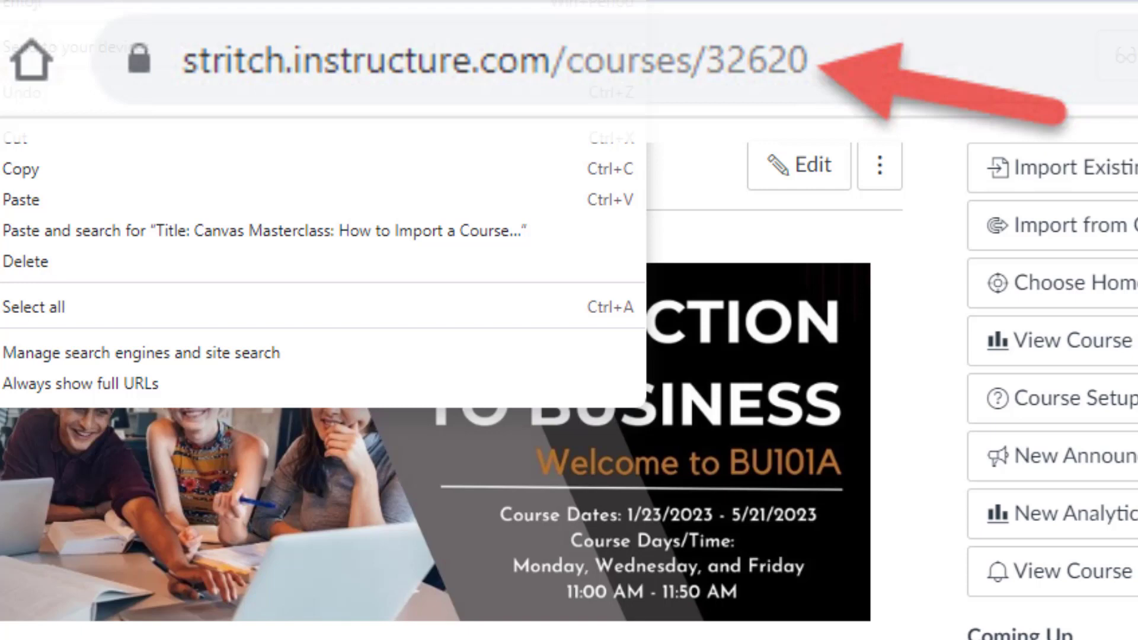
left_click(24, 172)
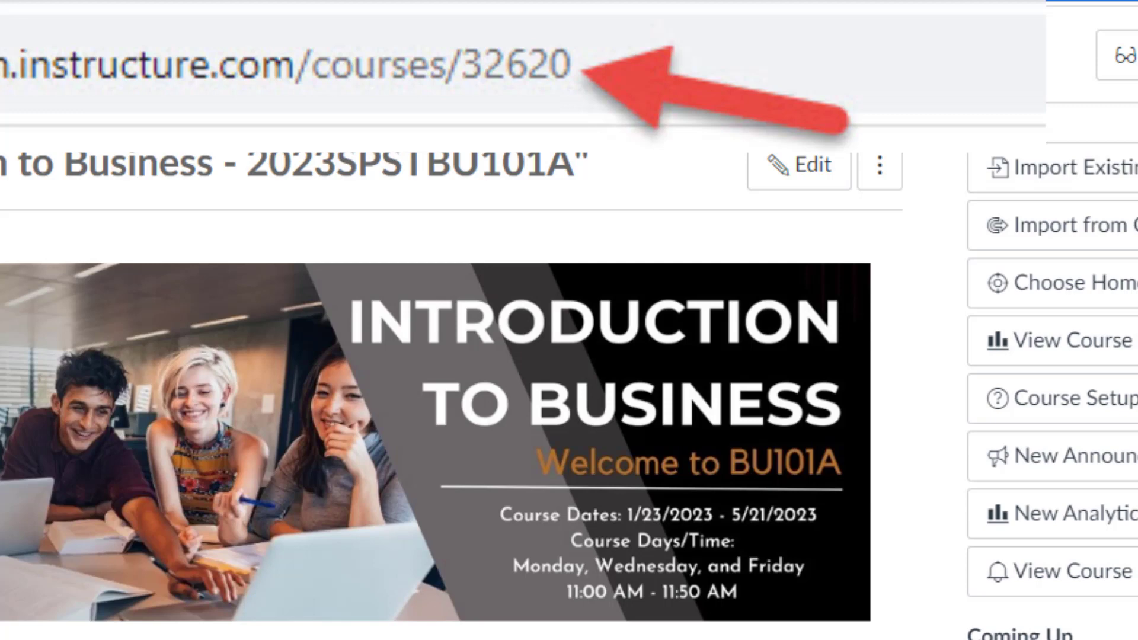
right_click(3, 154)
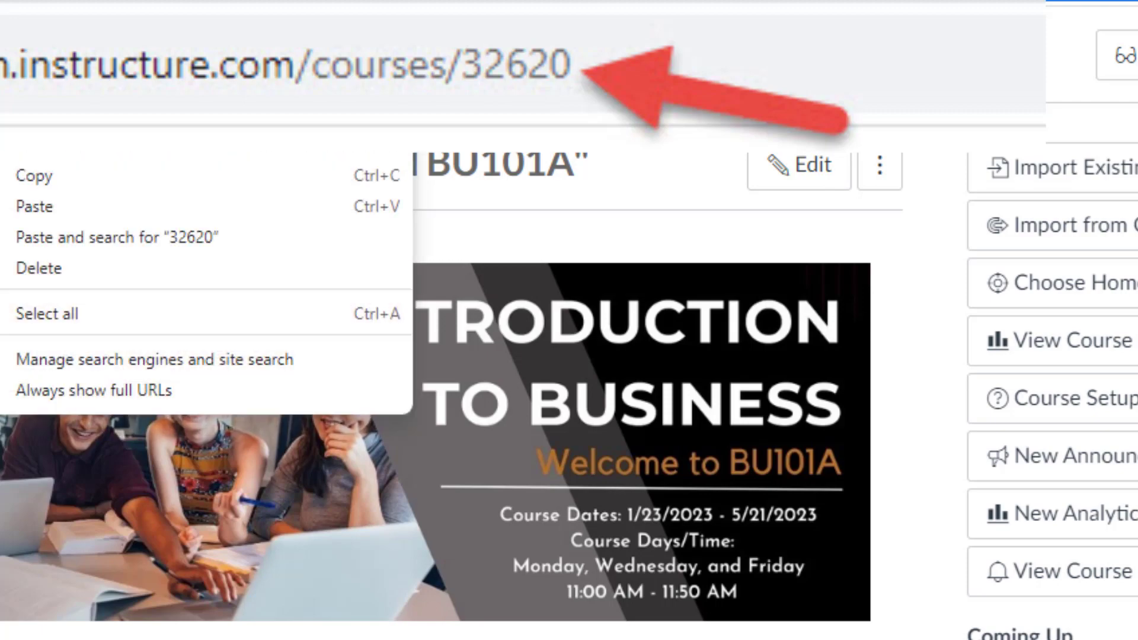
left_click(19, 172)
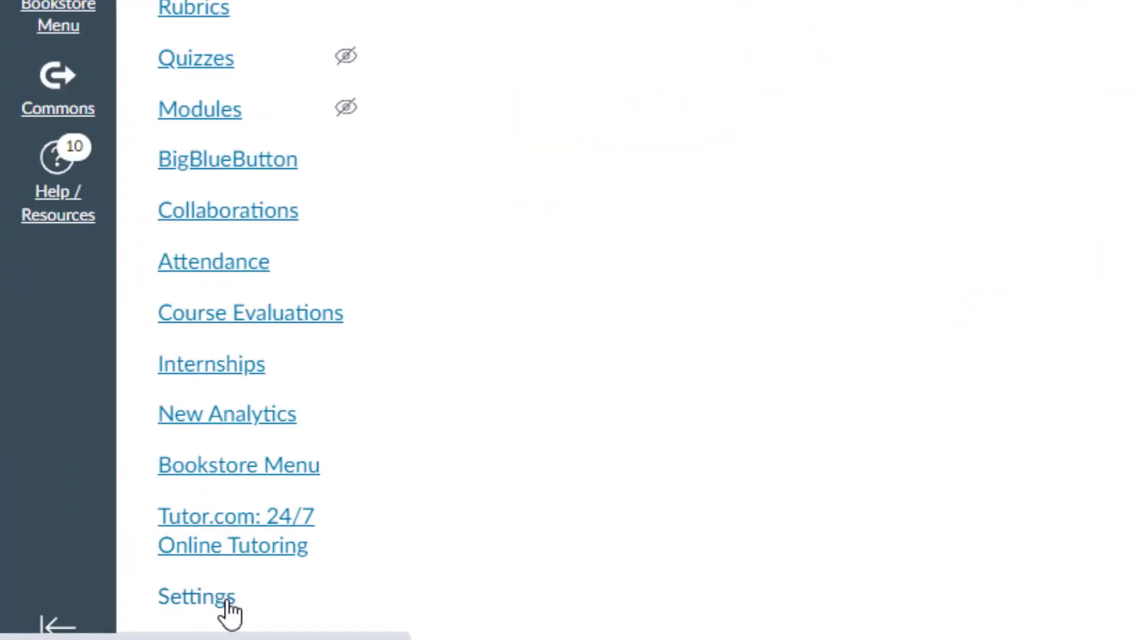
Open JessTest's Import Existing Content page from Settings and expand the Content Type list.
left_click(228, 604)
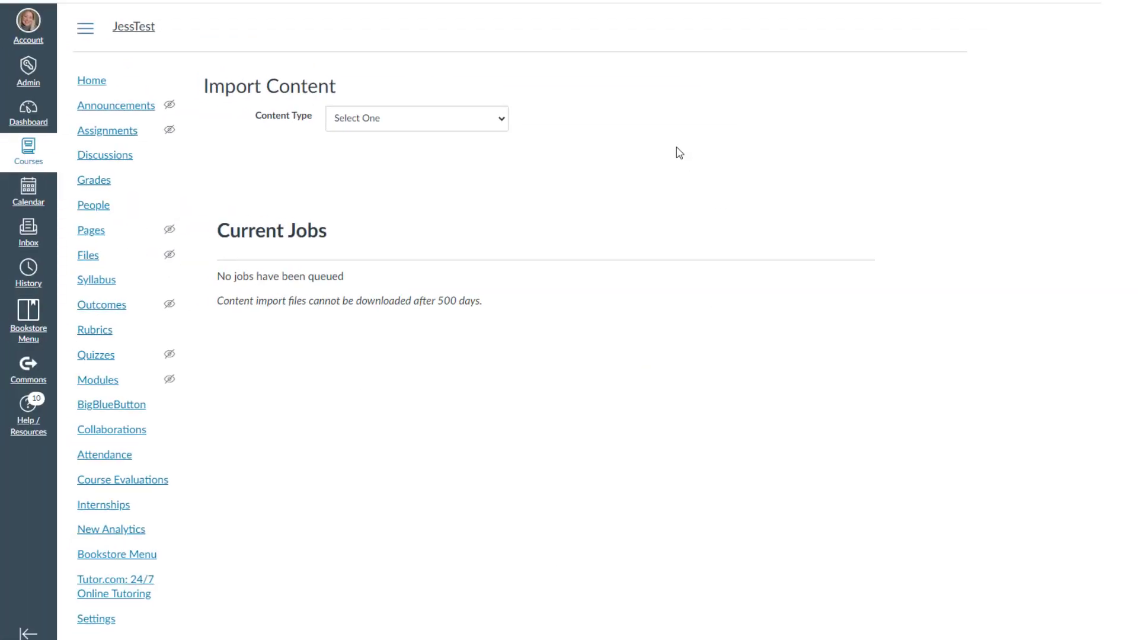
left_click(394, 120)
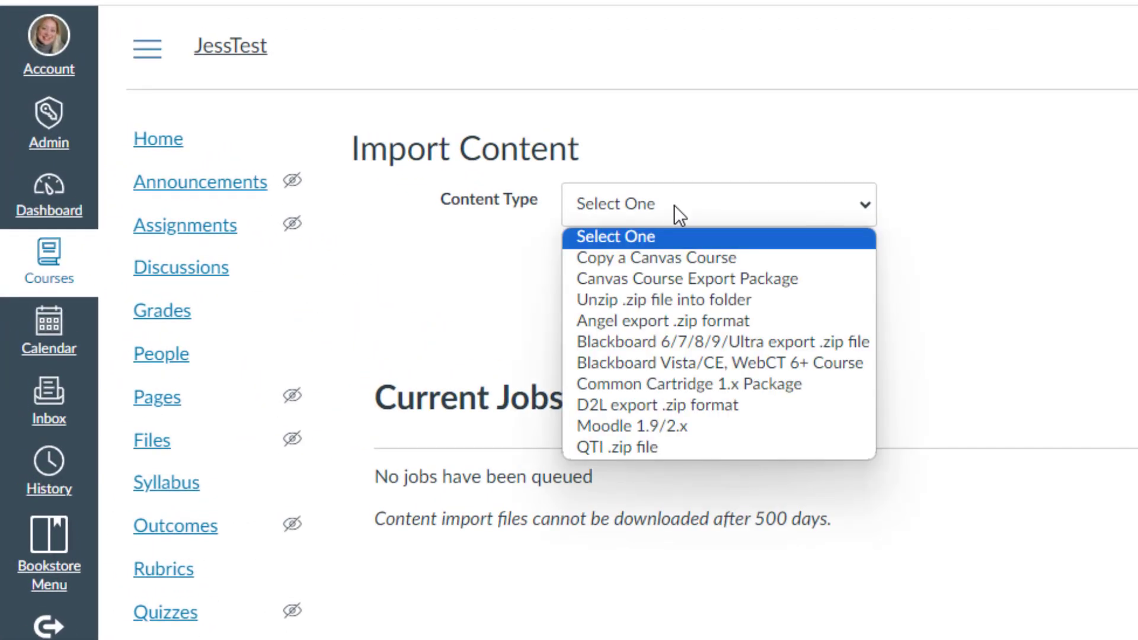
Choose Copy a Canvas Course and paste 32620 to select Introduction to Business - 2023SPSTBU101A.
left_click(709, 257)
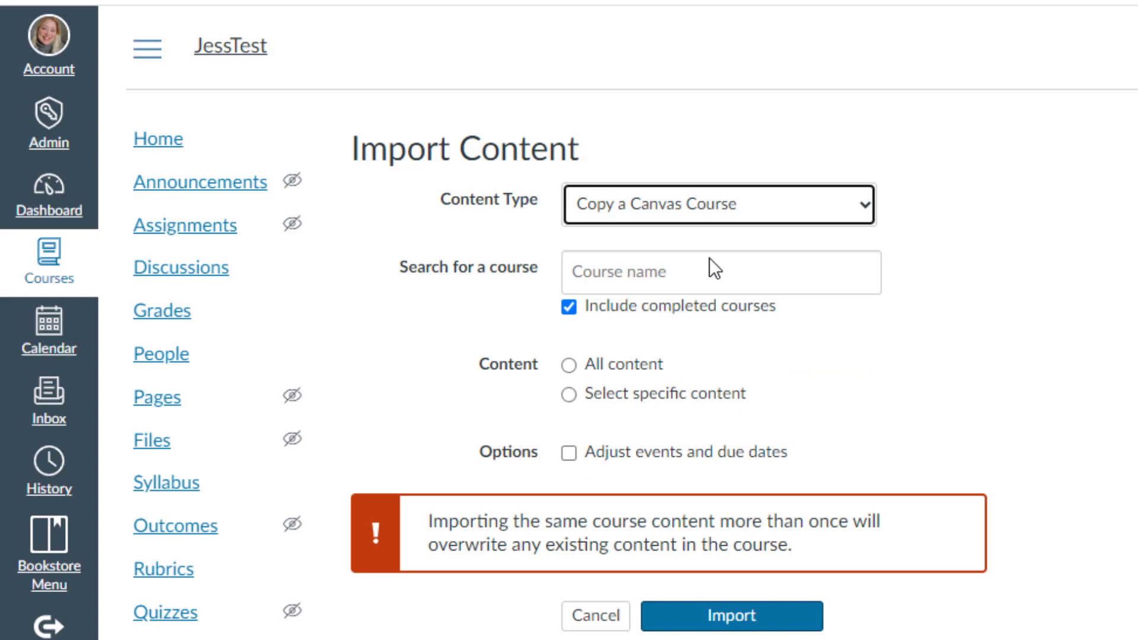
left_click(574, 273)
right_click(602, 272)
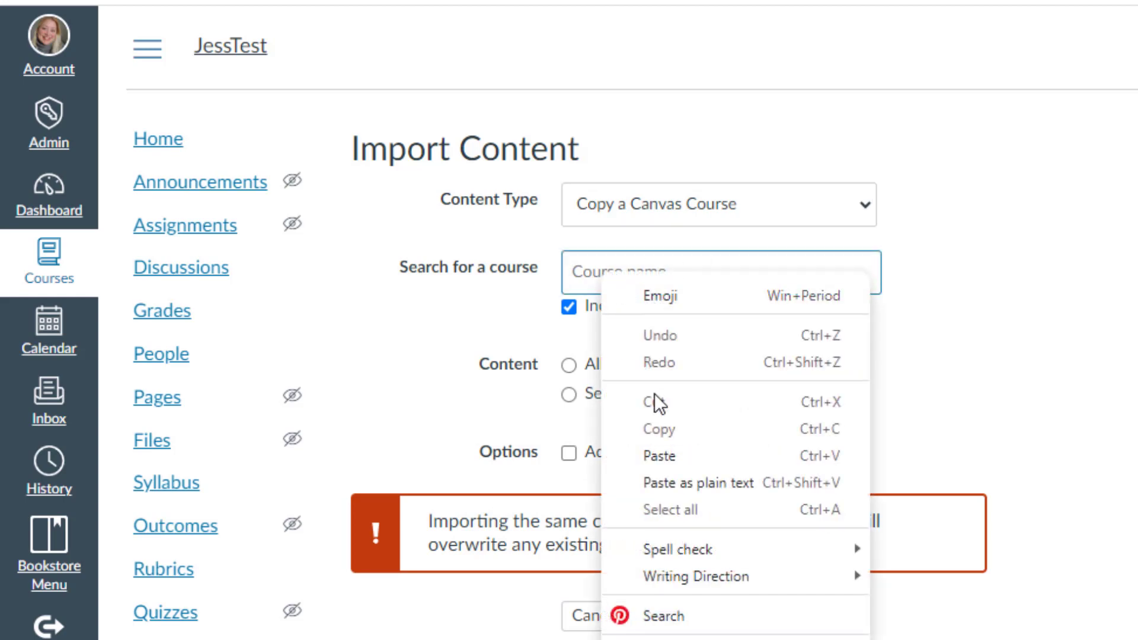
left_click(655, 457)
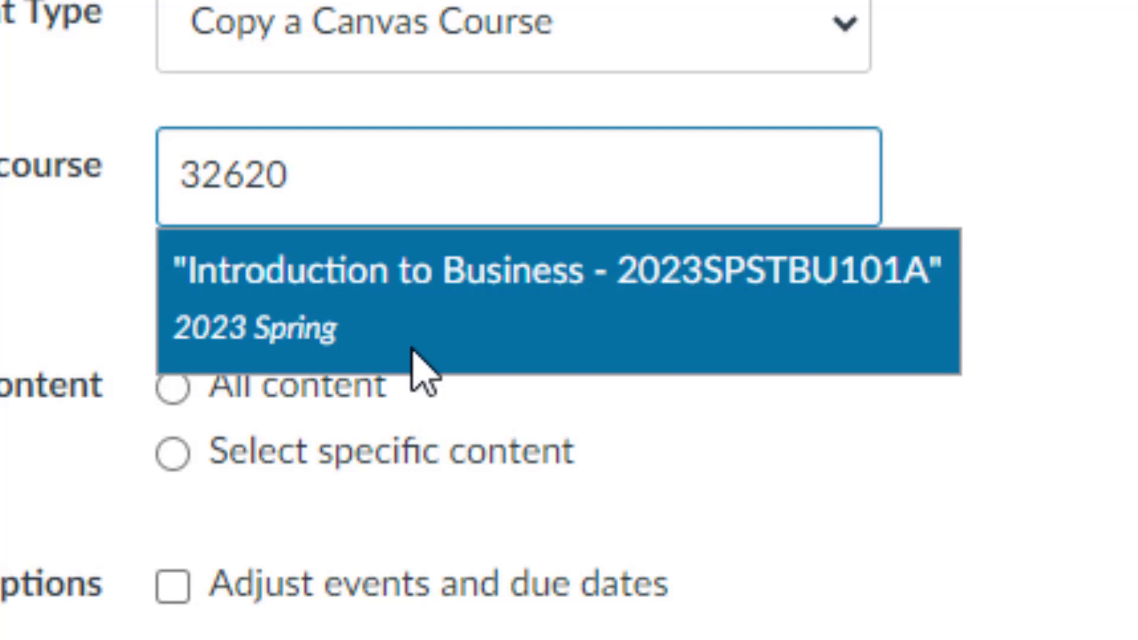
left_click(294, 268)
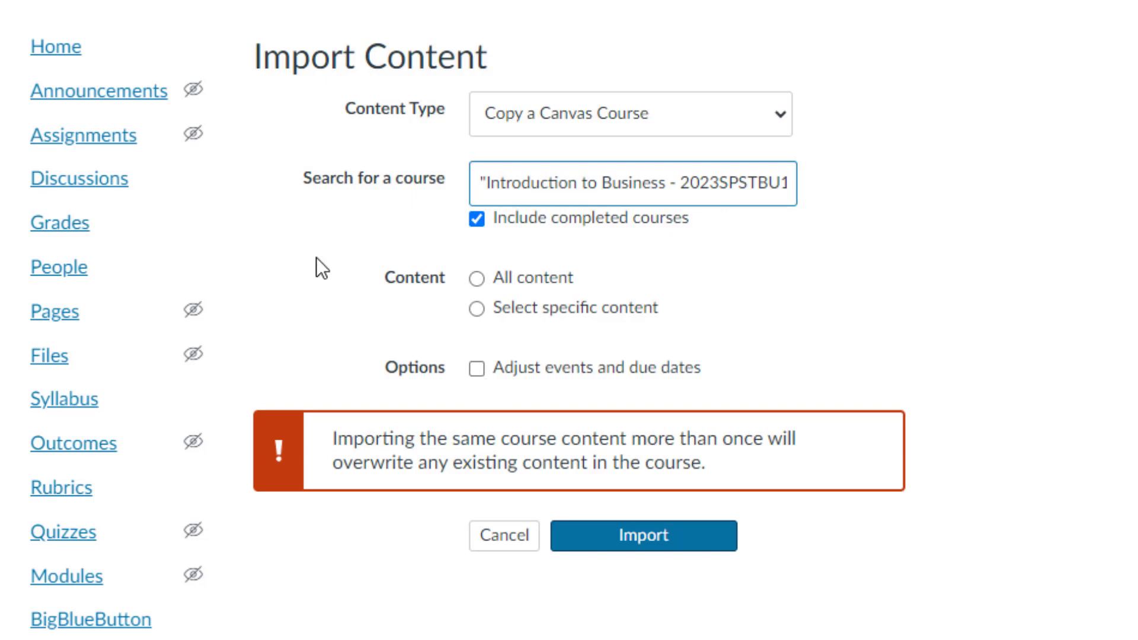
Change the content option from All content to Select specific content.
left_click(477, 282)
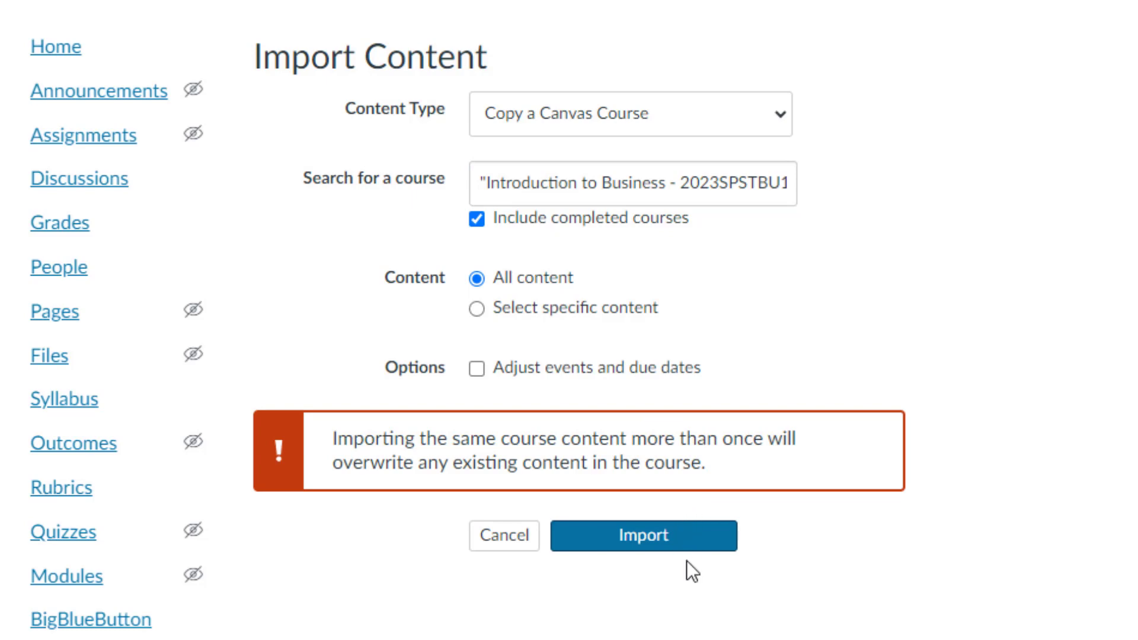
left_click(477, 316)
Switch back to All content and run the course copy import.
left_click(478, 281)
left_click(536, 468)
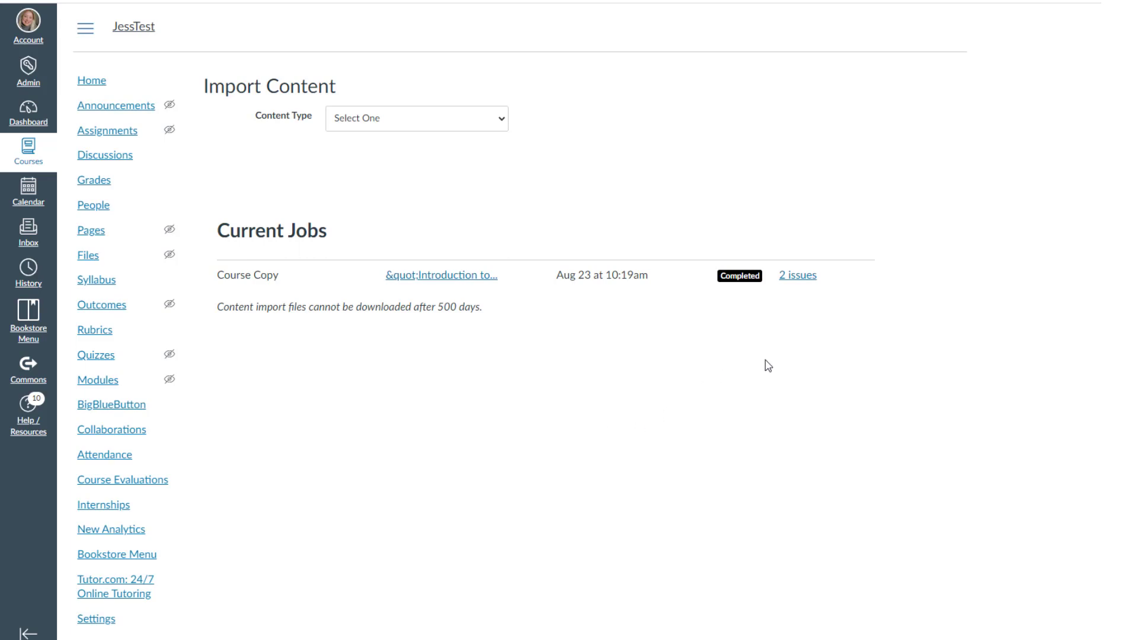
Reveal the two import issues and highlight the missing grading standard warning.
left_click(793, 282)
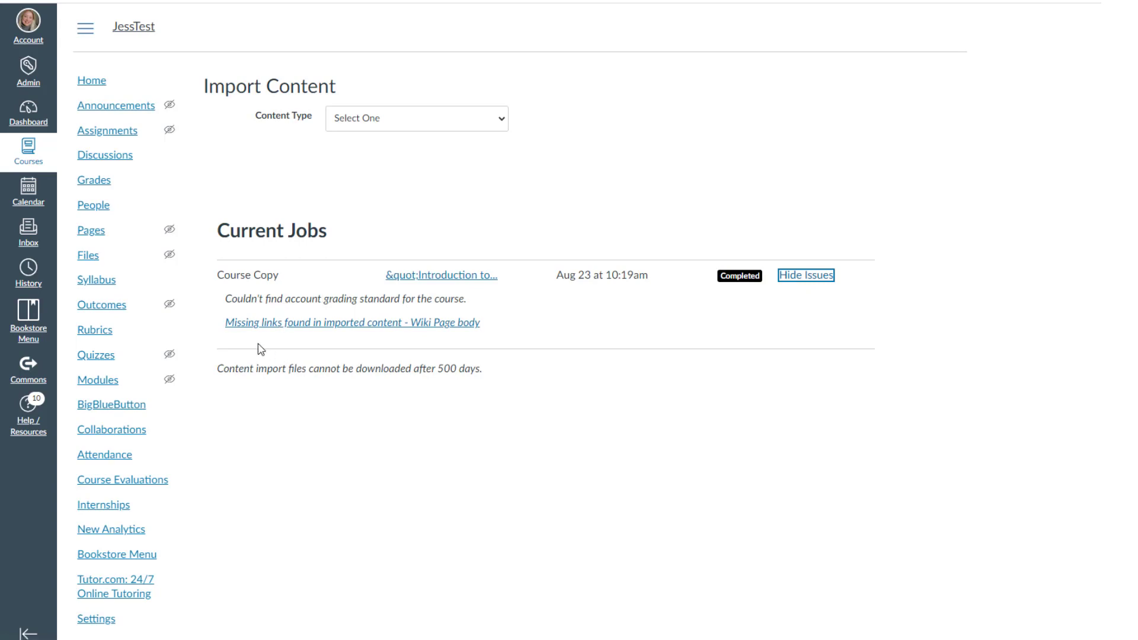
left_click_drag(232, 299, 474, 308)
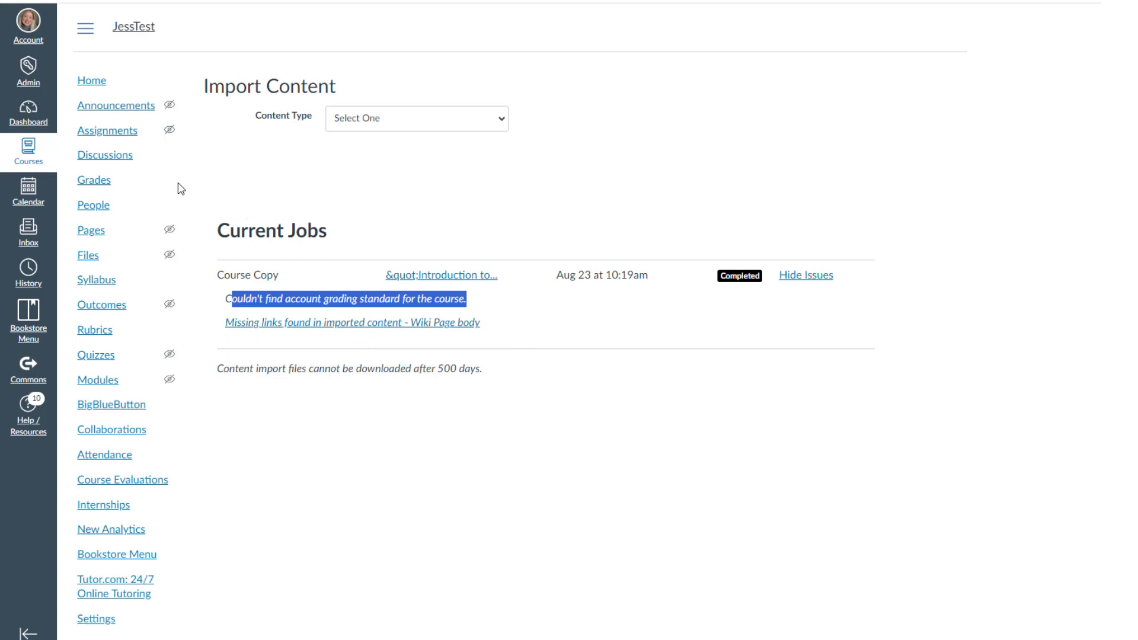
Review the course home page, then view the syllabus with its dated summary and group weights.
left_click(87, 86)
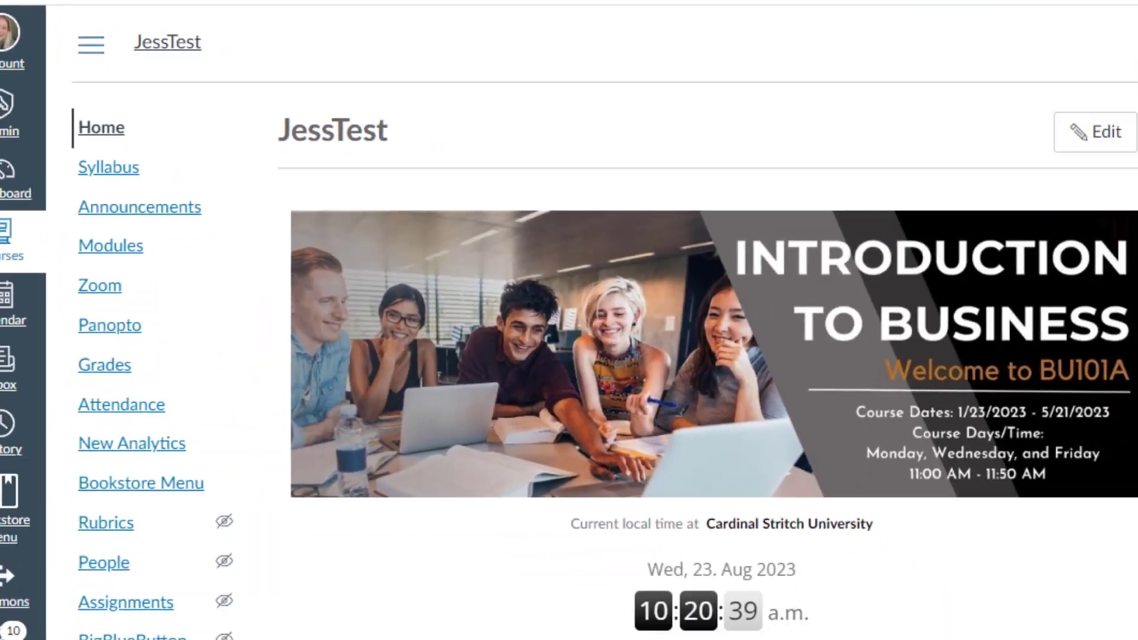
scroll(739, 448, "down", 1)
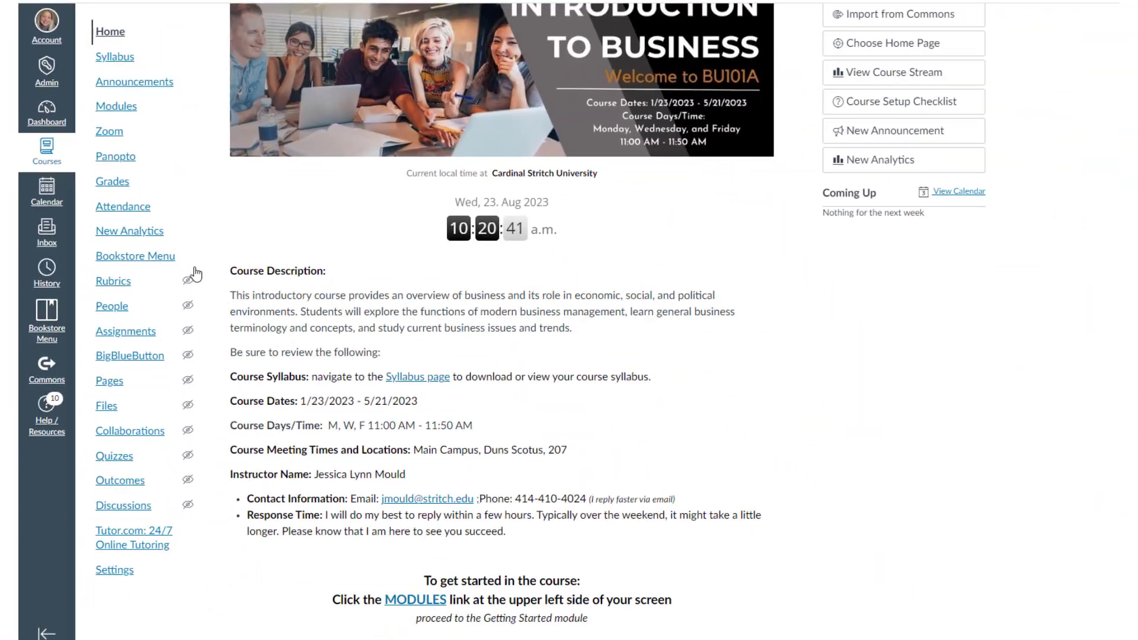
left_click(117, 61)
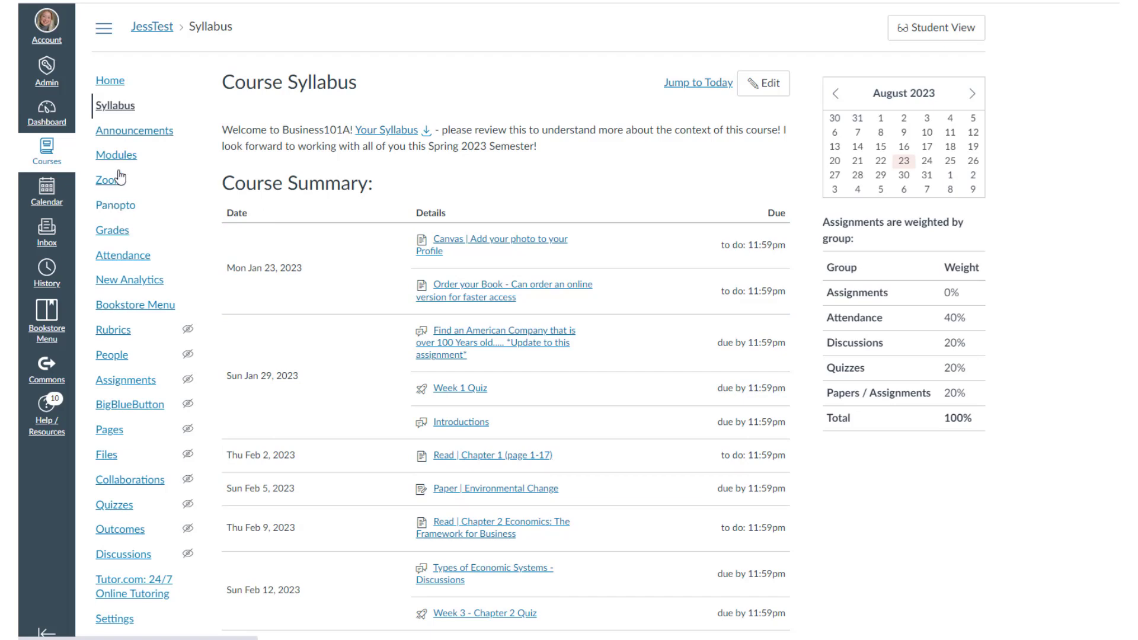
Browse the imported Getting Started and WEEK 1 modules, then return to the top.
left_click(140, 155)
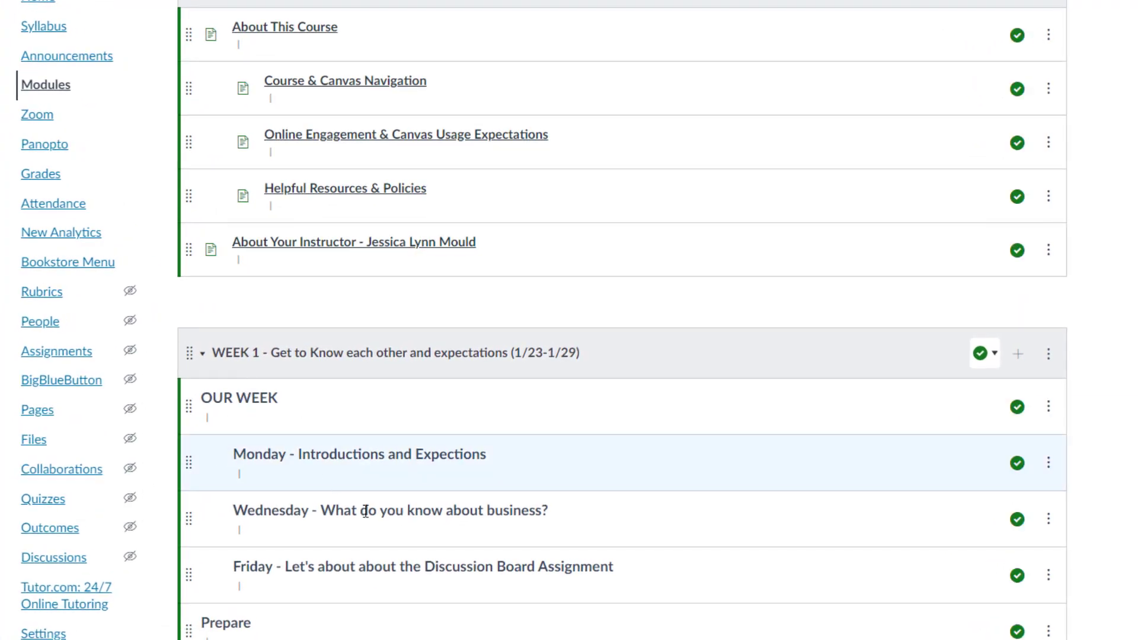
scroll(277, 486, "down", 2)
scroll(277, 461, "down", 1)
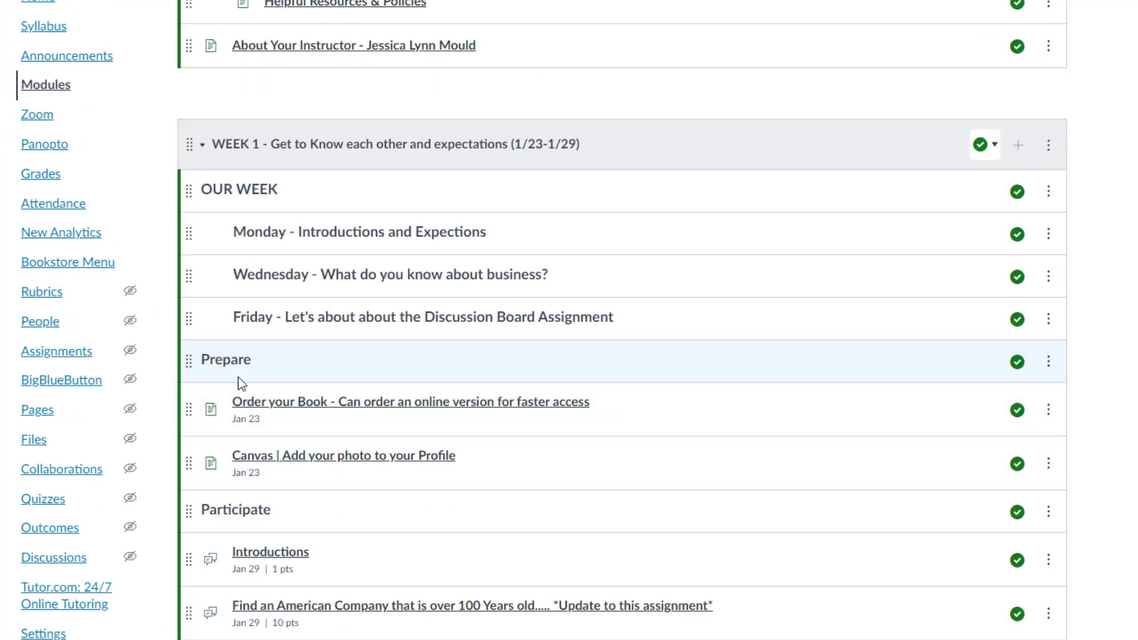
scroll(277, 503, "down", 3)
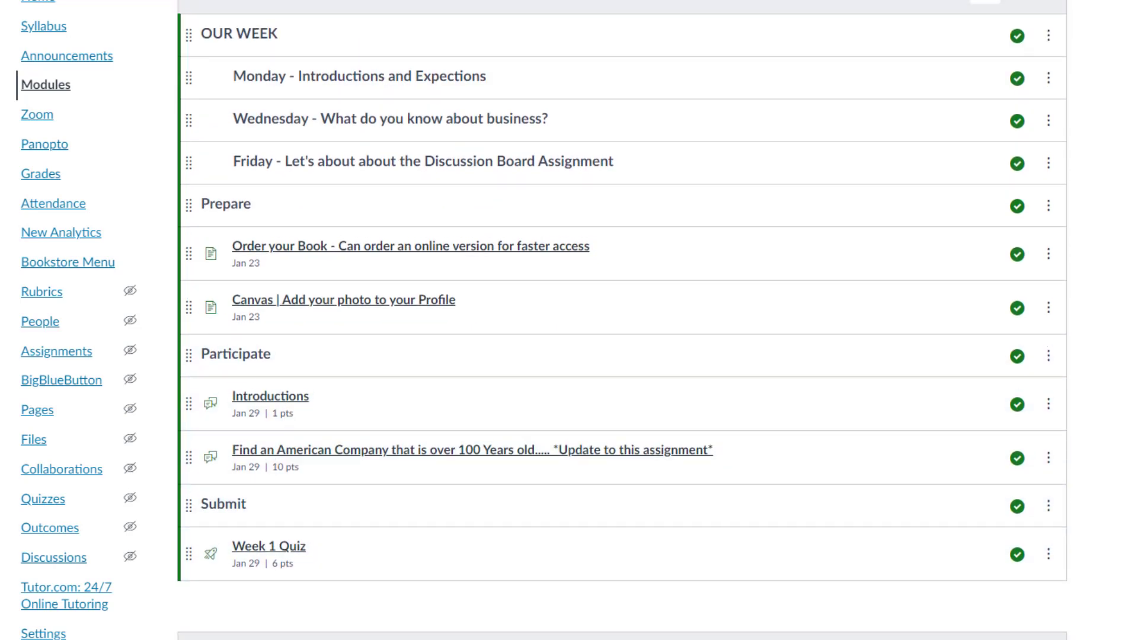
scroll(622, 320, "up", 8)
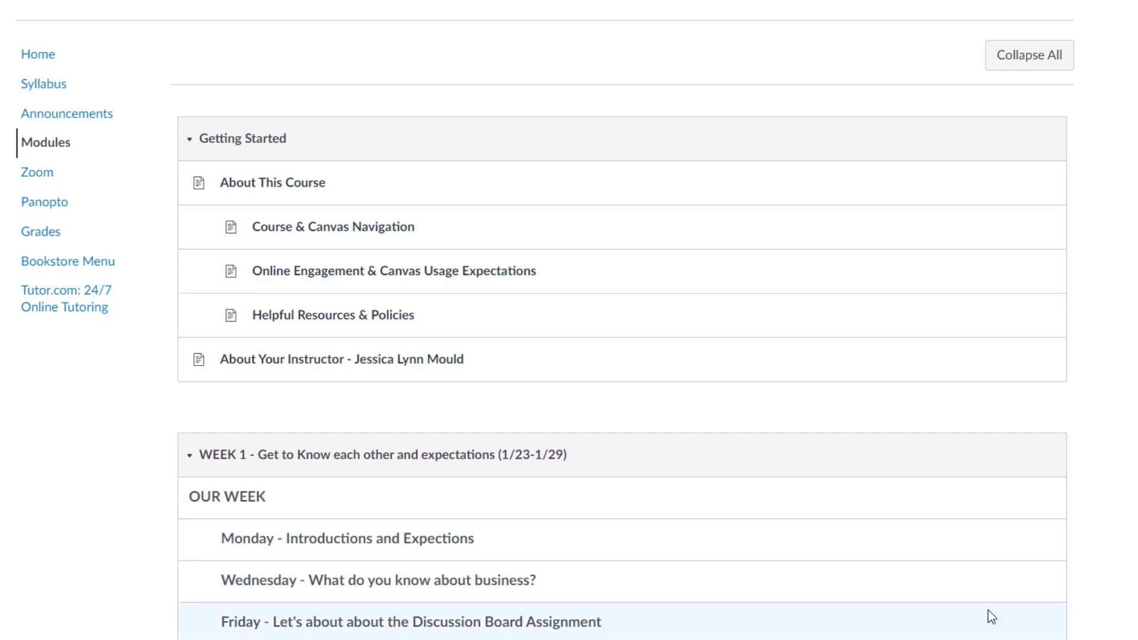
scroll(1000, 574, "down", 3)
scroll(1000, 574, "down", 3)
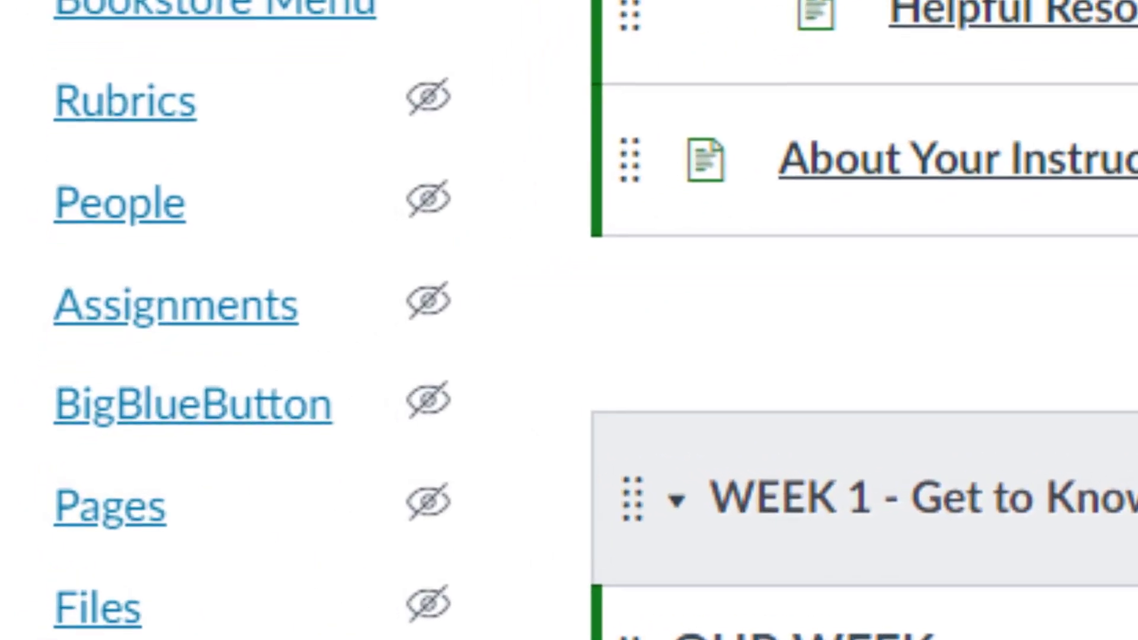
Open Edit Assignment Dates from the Assignments menu to review due dates starting Jan 29, 2023.
left_click(181, 330)
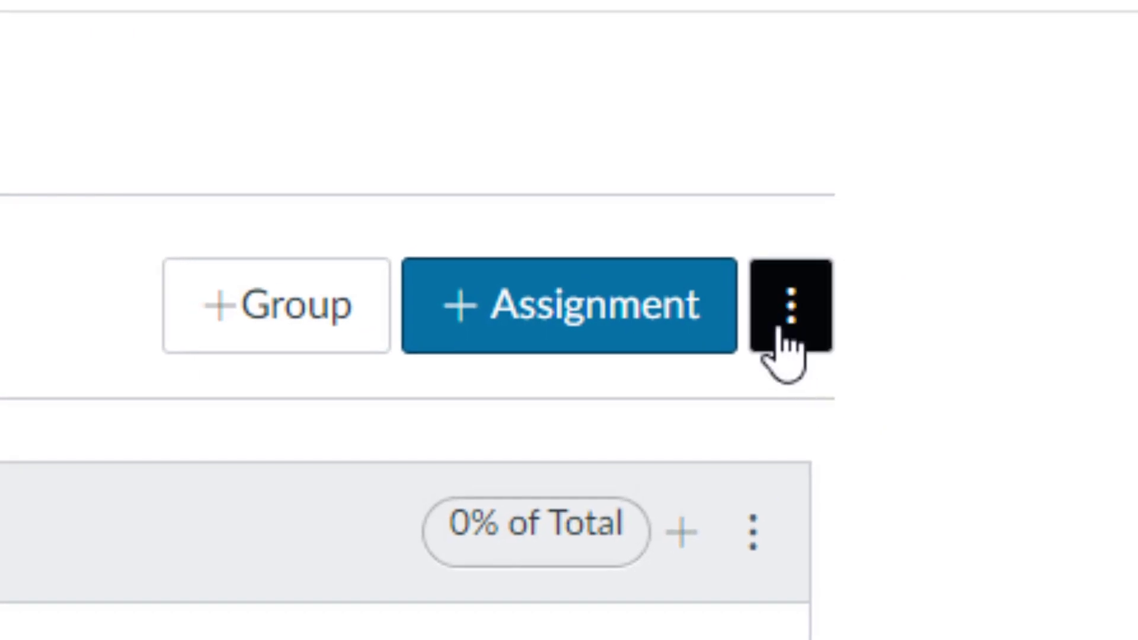
left_click(1030, 103)
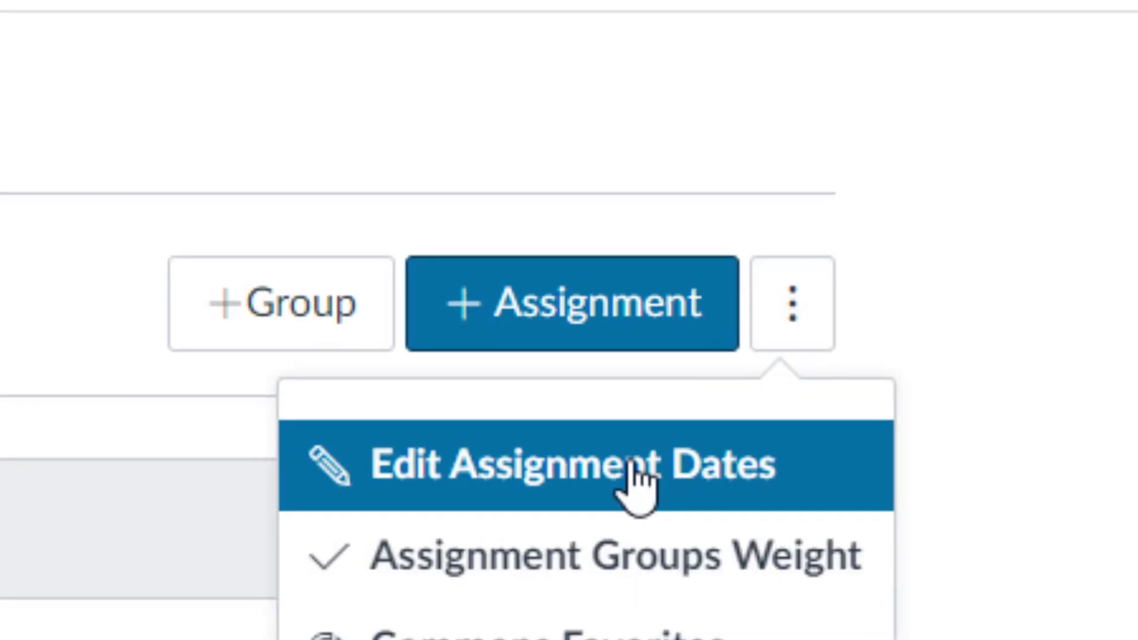
left_click(635, 483)
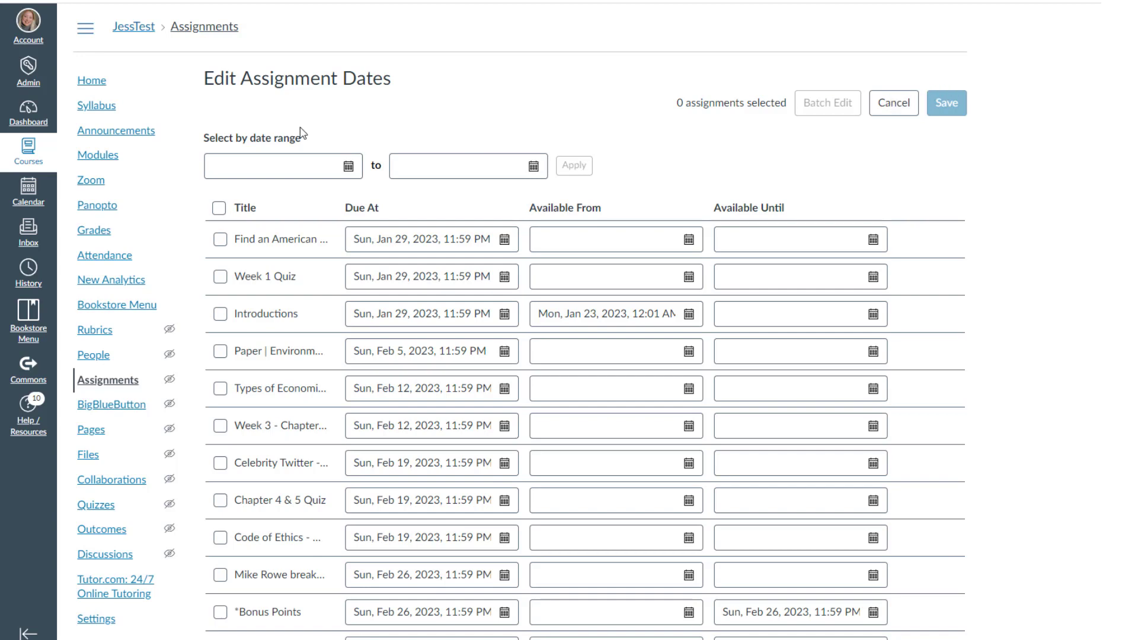
Check the home page's copied Introduction to Business banner, then return to Modules.
left_click(92, 81)
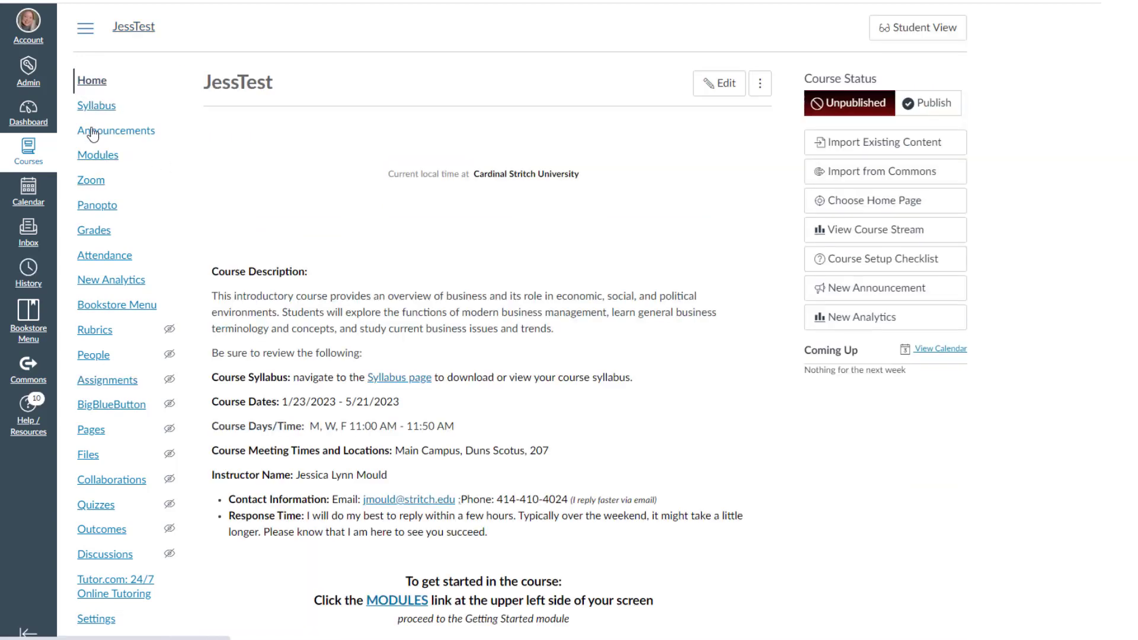
left_click(102, 155)
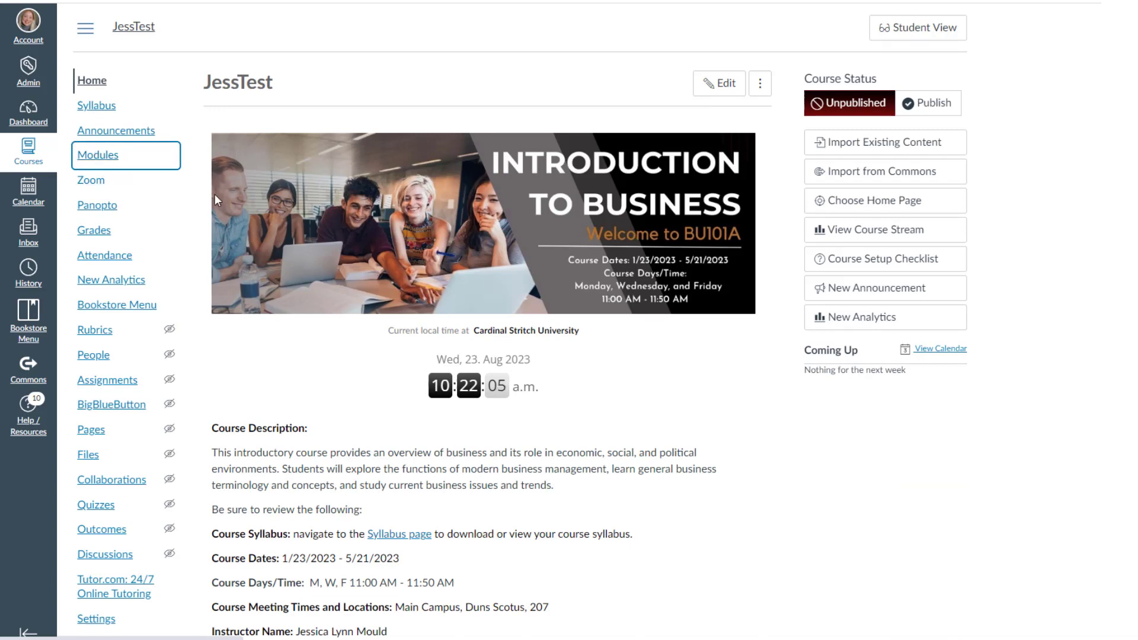